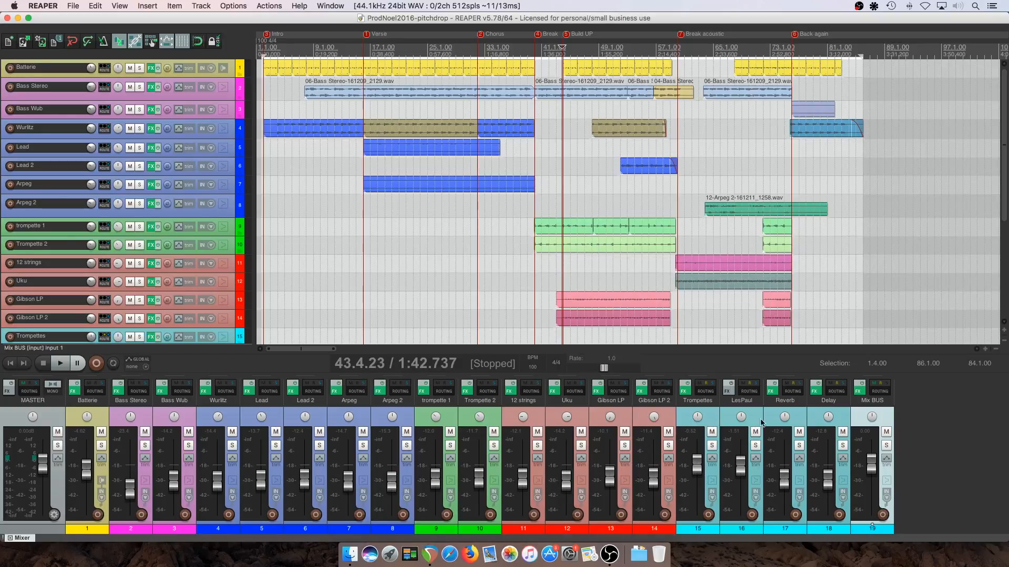
pyautogui.click(798, 417)
pyautogui.click(840, 419)
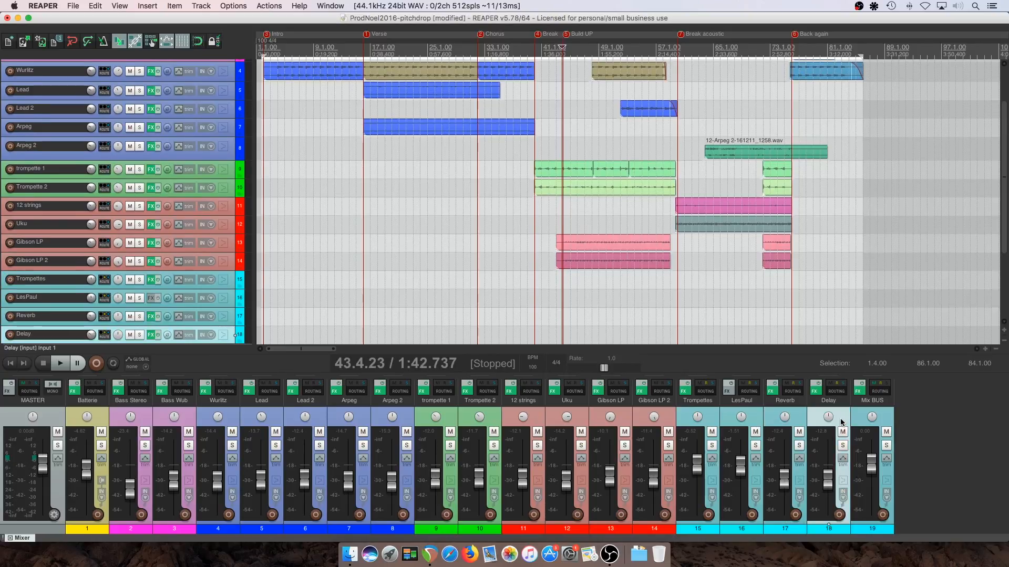
pyautogui.click(873, 421)
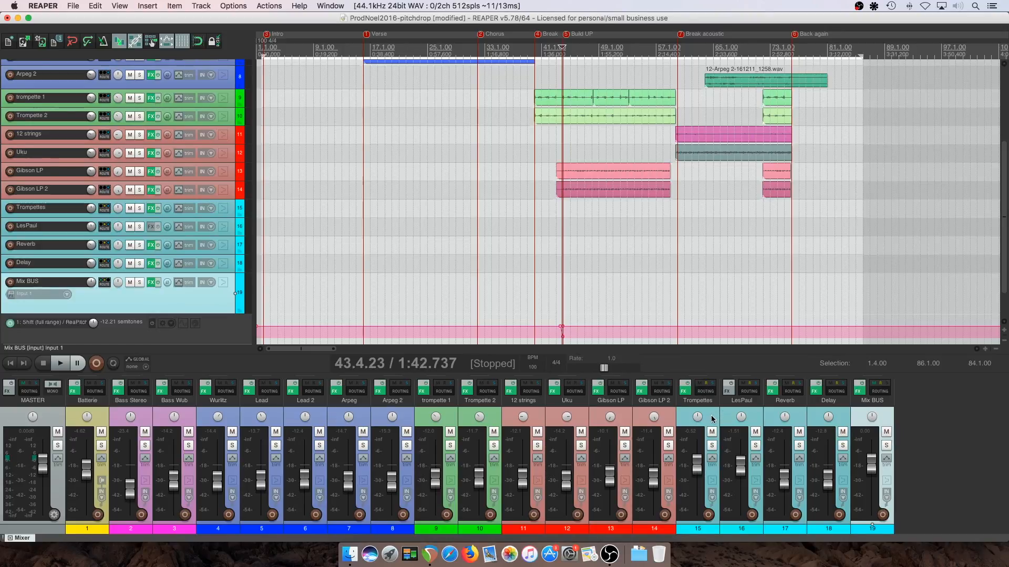
# Try the Trompettes and LesPaul bus tracks among the instrument tracks, and return them to their place before the Reverb track.
pyautogui.moveTo(711, 419); pyautogui.dragTo(468, 414)
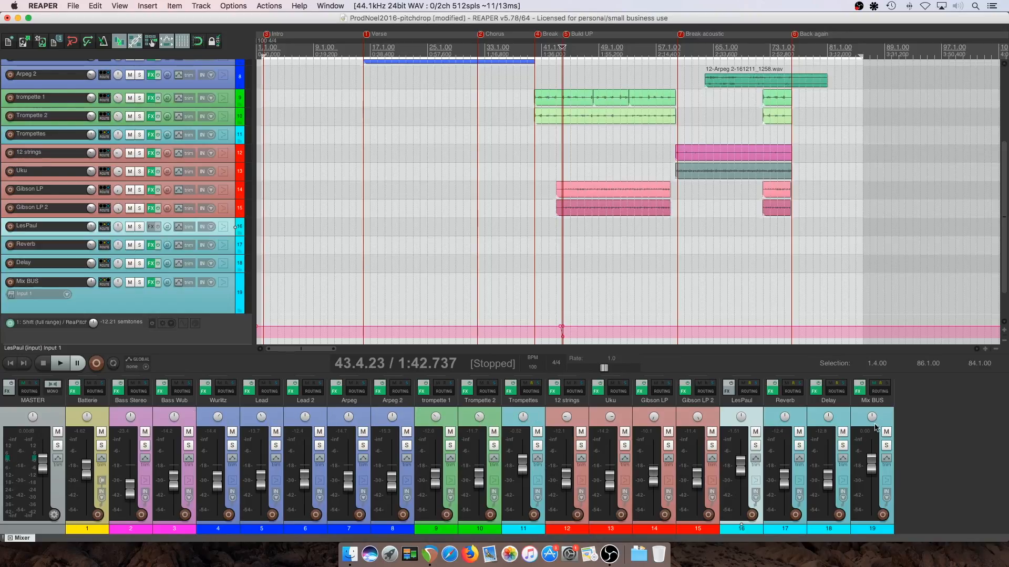
pyautogui.moveTo(540, 426); pyautogui.dragTo(719, 422)
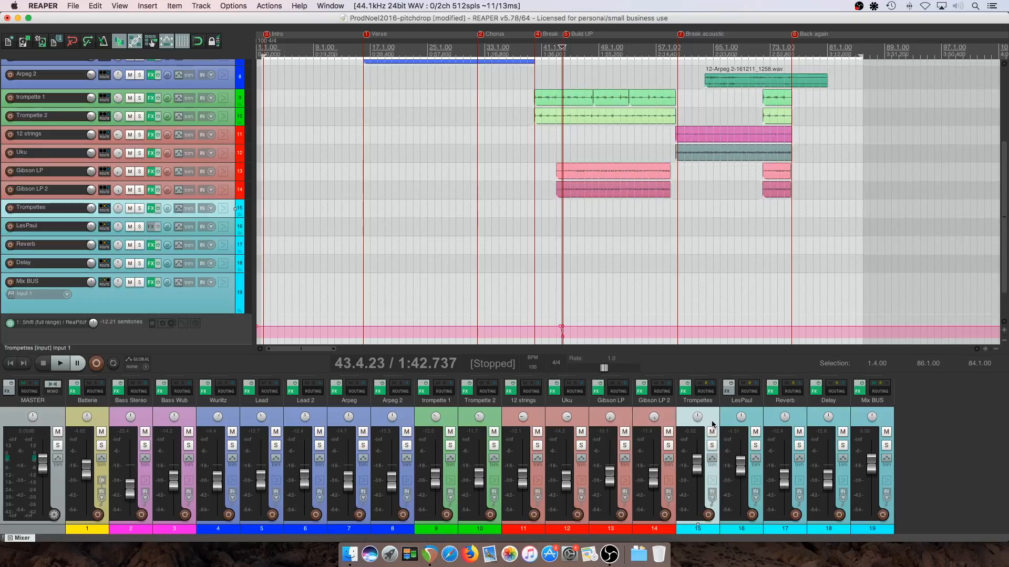
pyautogui.moveTo(713, 425); pyautogui.dragTo(199, 430)
pyautogui.moveTo(756, 424); pyautogui.dragTo(460, 427)
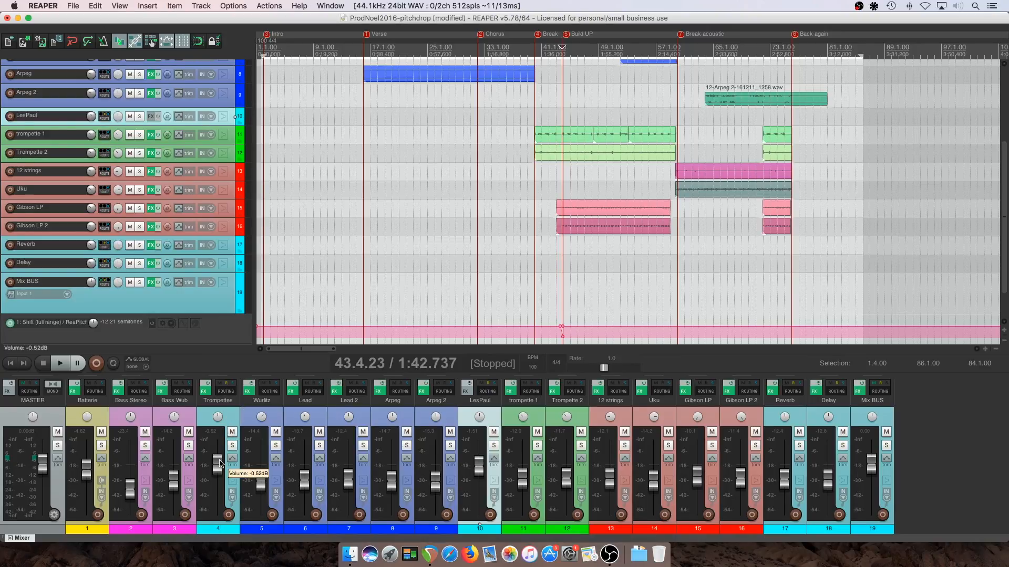
pyautogui.moveTo(493, 405); pyautogui.dragTo(762, 407)
pyautogui.moveTo(216, 406); pyautogui.dragTo(715, 414)
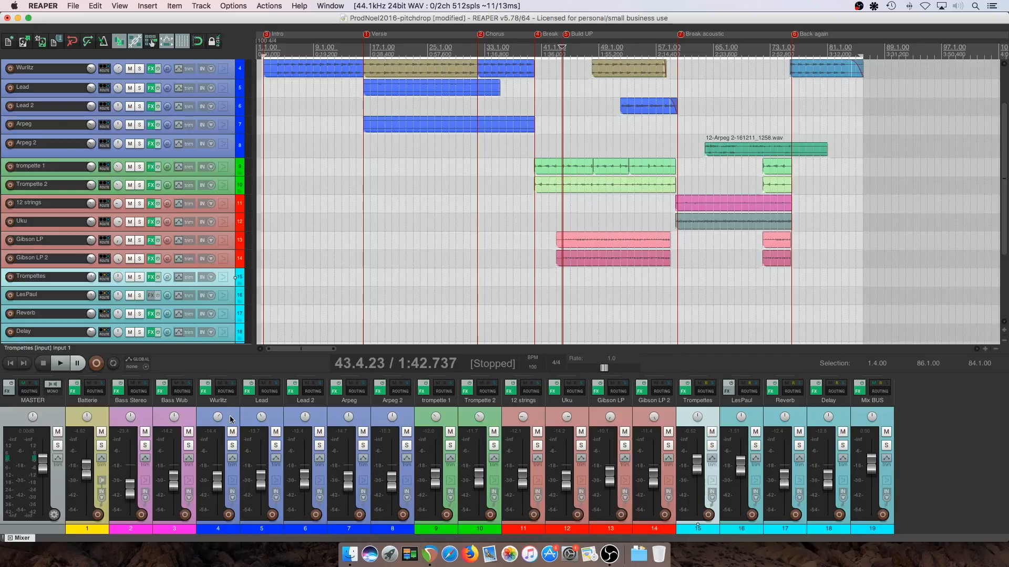
pyautogui.click(231, 418)
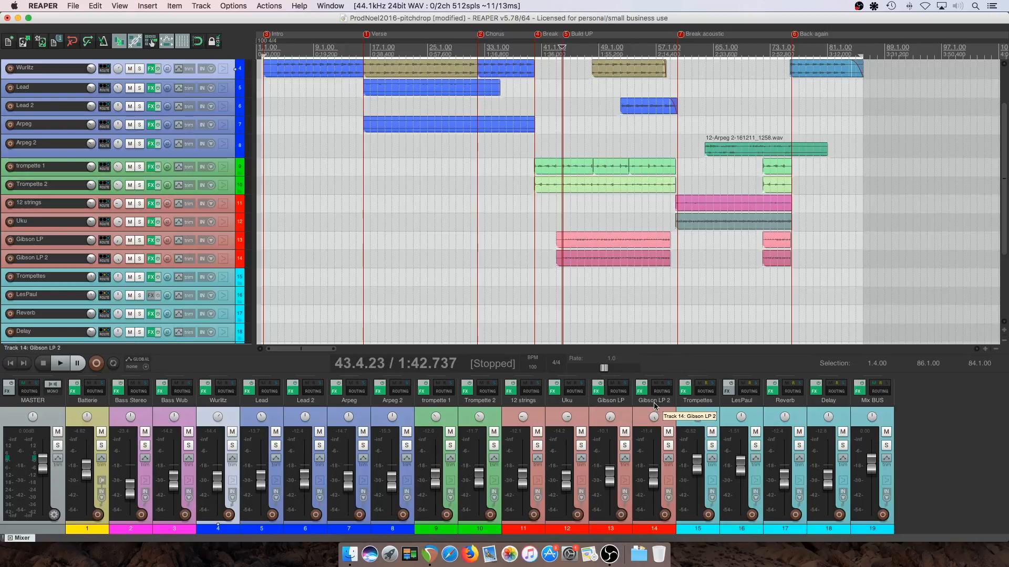
# Rename the Gibson LP track as "Gibson LP SM57".
pyautogui.doubleClick(628, 403)
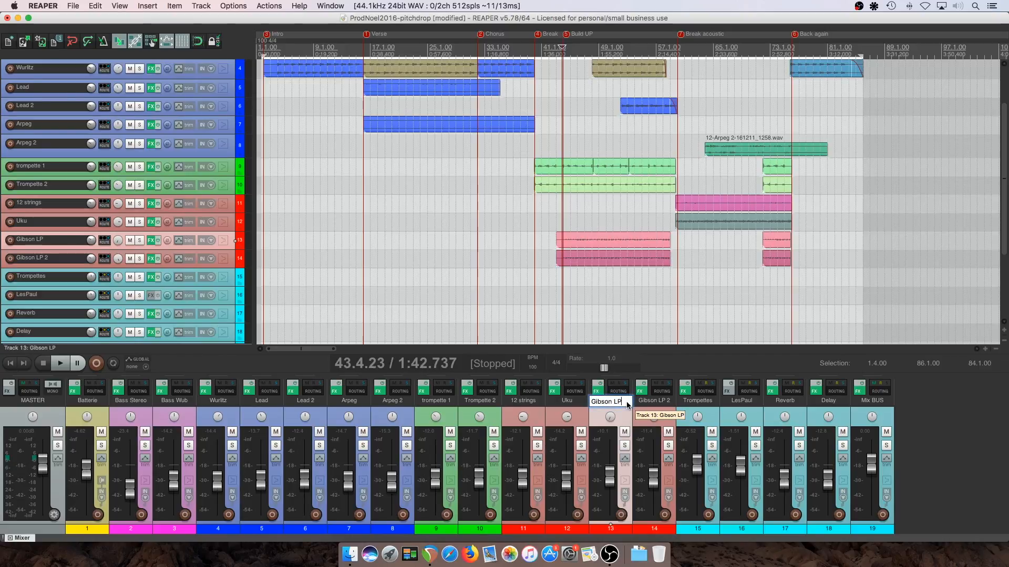
pyautogui.press('Right')
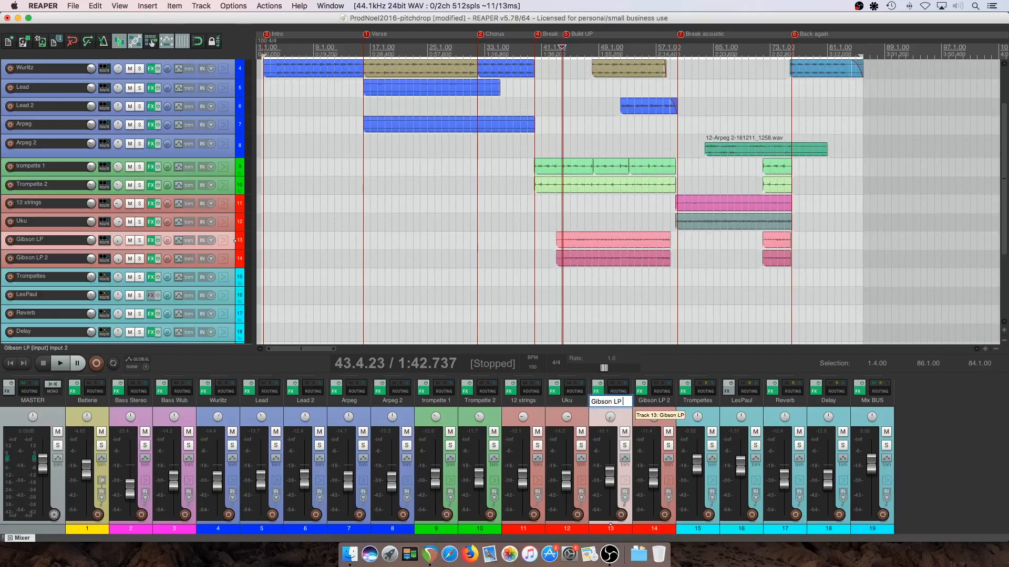
pyautogui.write('SM')
pyautogui.click(671, 405)
pyautogui.write('57')
# Rename the Gibson LP 2 track as "Gibson LP 2 BETA 57 A".
pyautogui.press('Tab')
pyautogui.write('B')
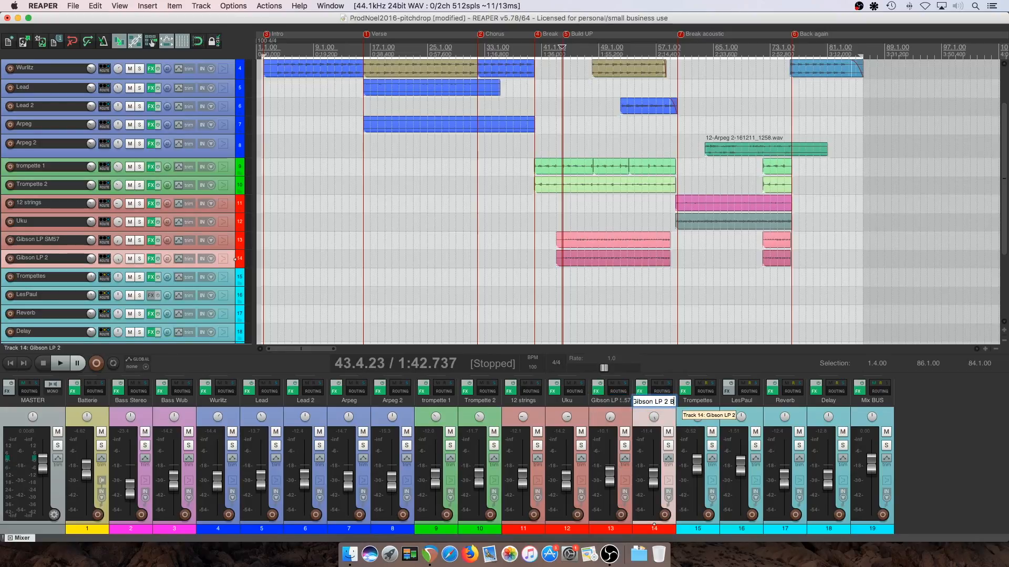
pyautogui.write('ETA 57 A')
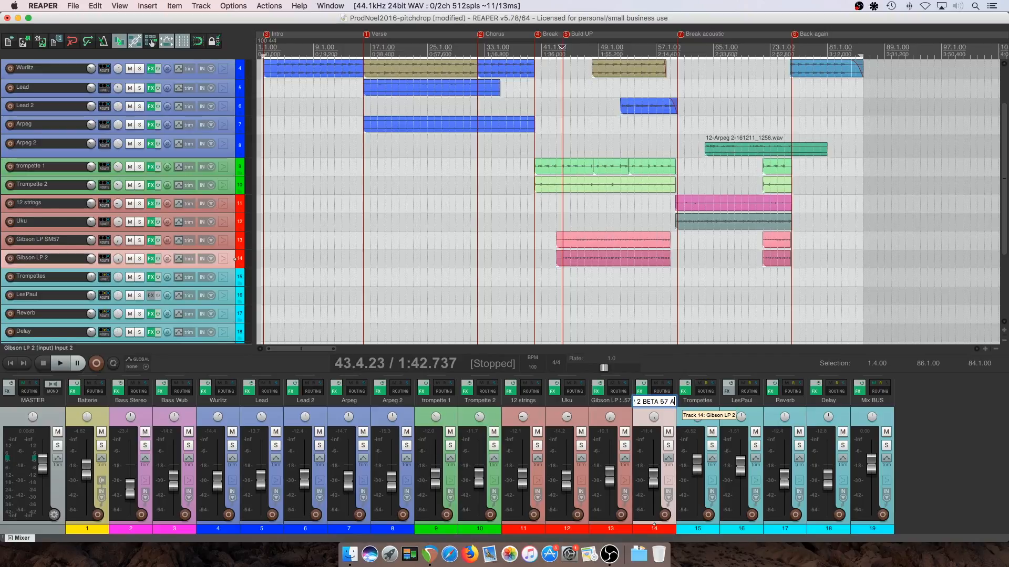
pyautogui.press('Return')
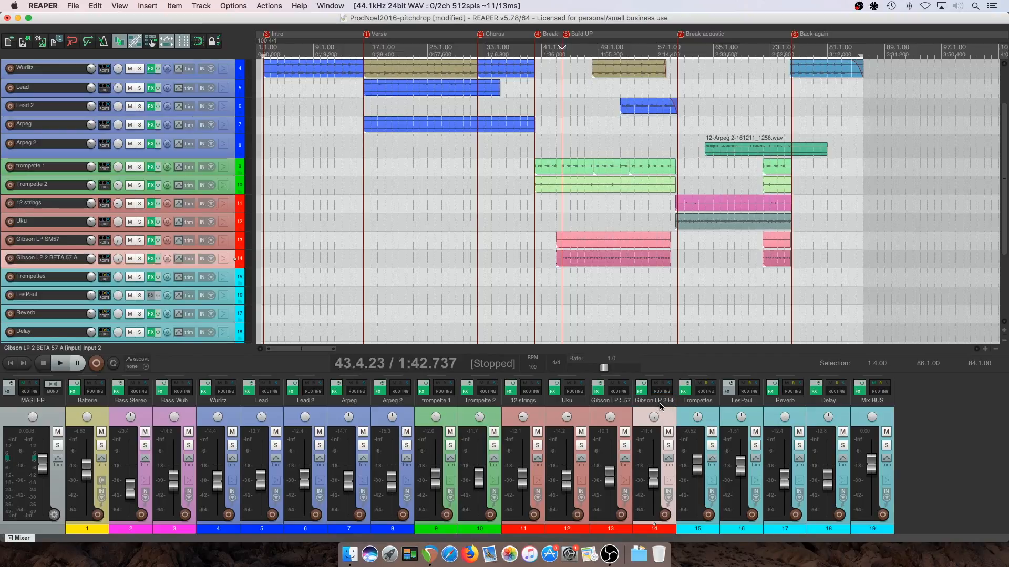
# Try take 1 on the Trompette 2 item at the Break section, and restore take 5 as its active take.
pyautogui.scroll(3, 241, 150)
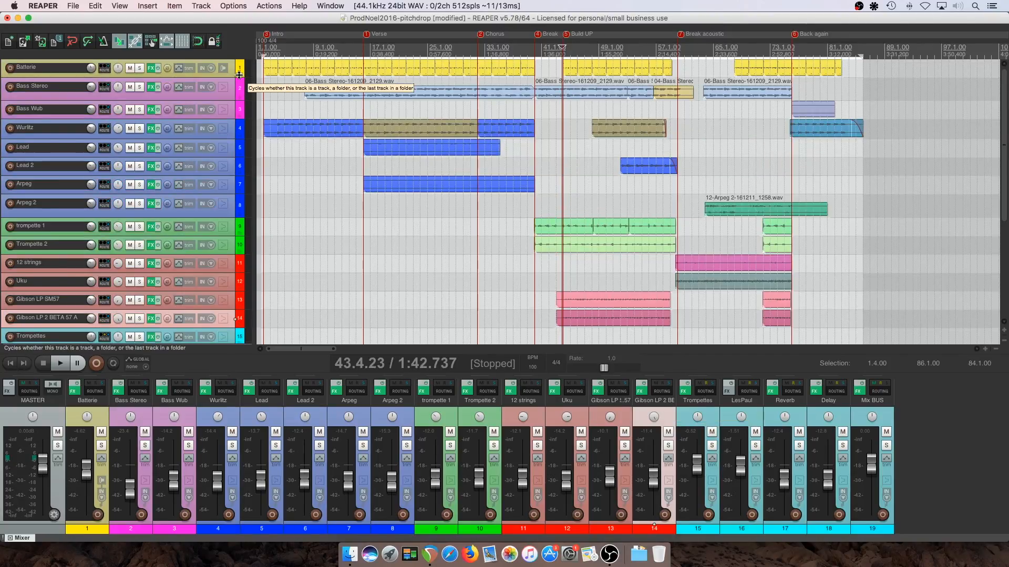
pyautogui.scroll(5, 239, 75)
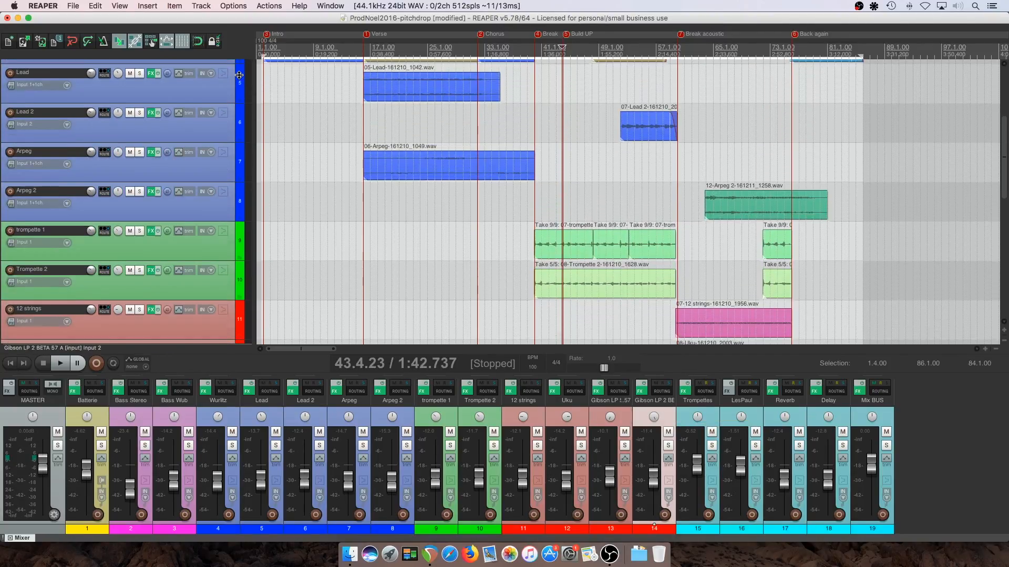
pyautogui.scroll(5, 232, 174)
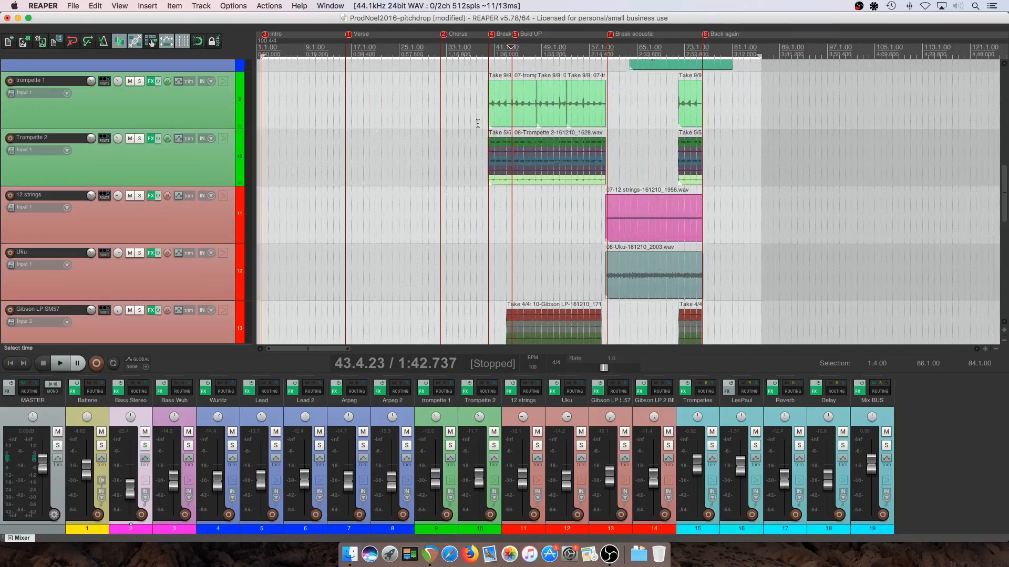
pyautogui.scroll(4, 478, 123)
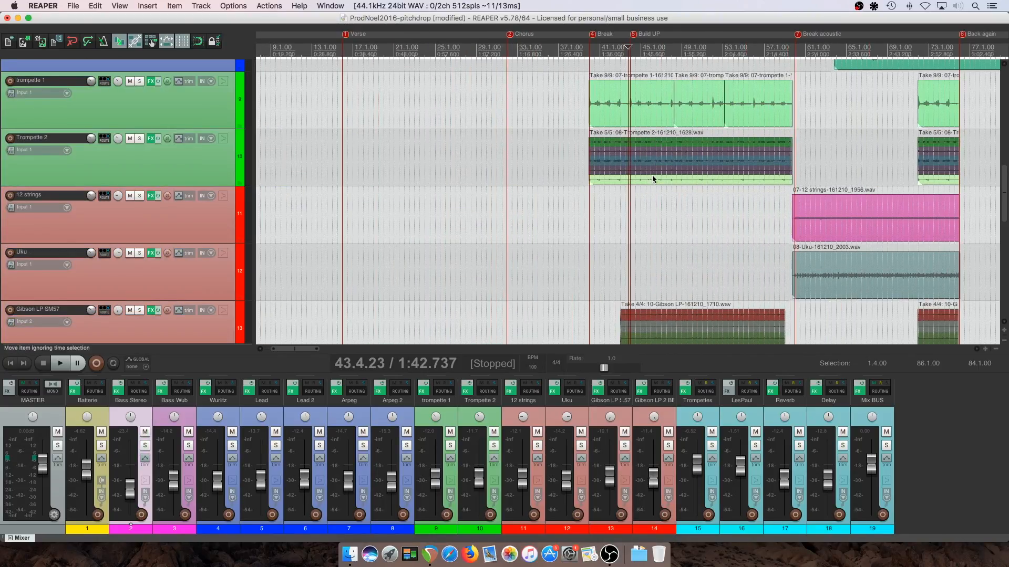
pyautogui.click(659, 142)
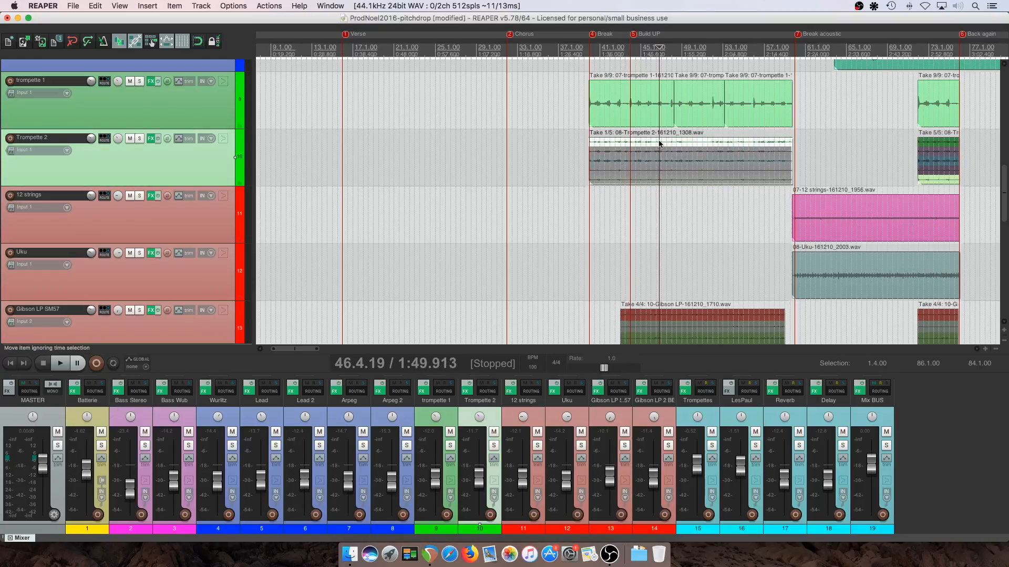
pyautogui.click(657, 179)
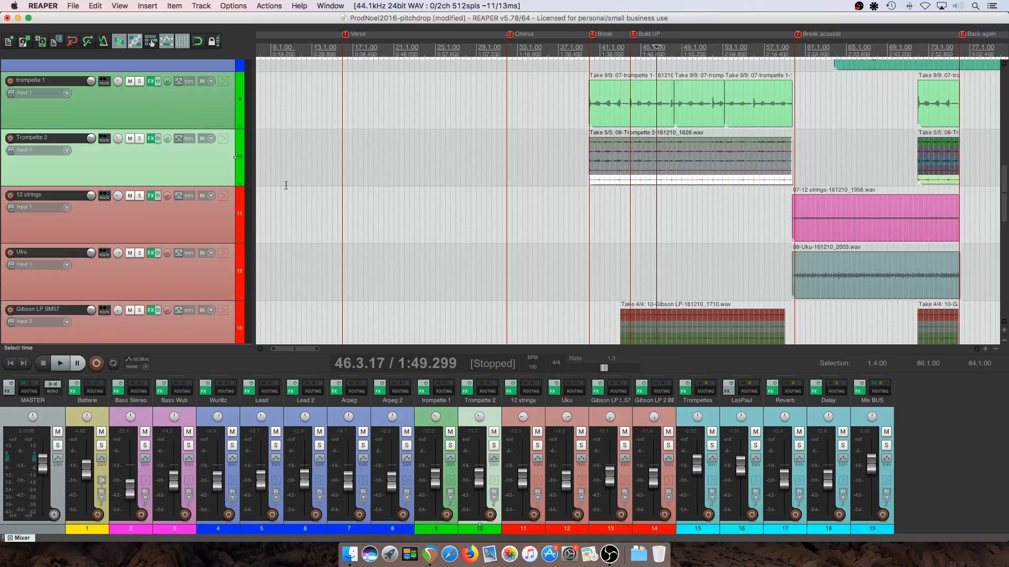
# Enlarge the Trompette 2 track to inspect its takes, and shrink all track heights until the whole track list fits.
pyautogui.moveTo(221, 186); pyautogui.dragTo(220, 285)
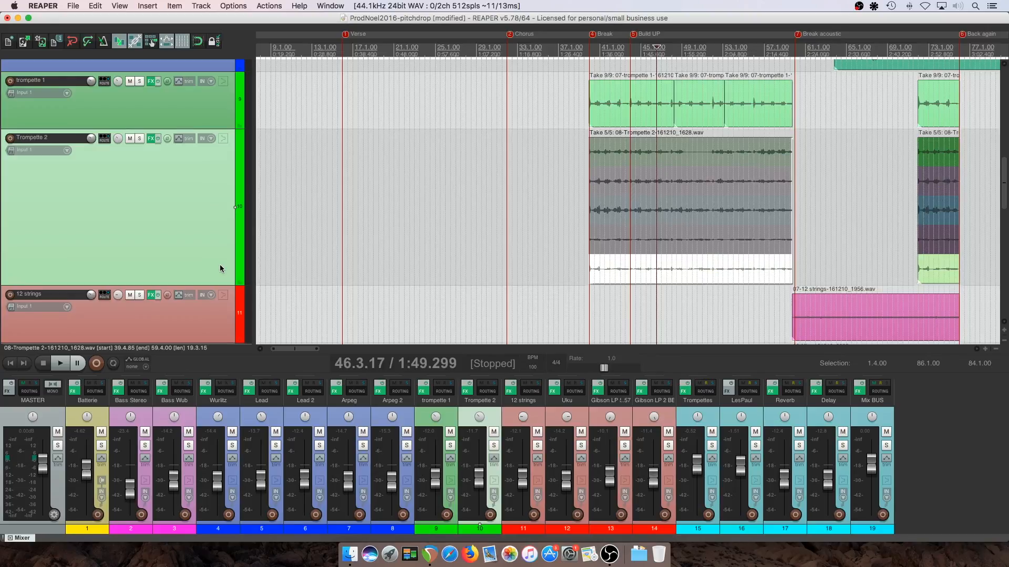
pyautogui.scroll(4, 220, 266)
pyautogui.scroll(-4, 220, 266)
pyautogui.scroll(-5, 220, 263)
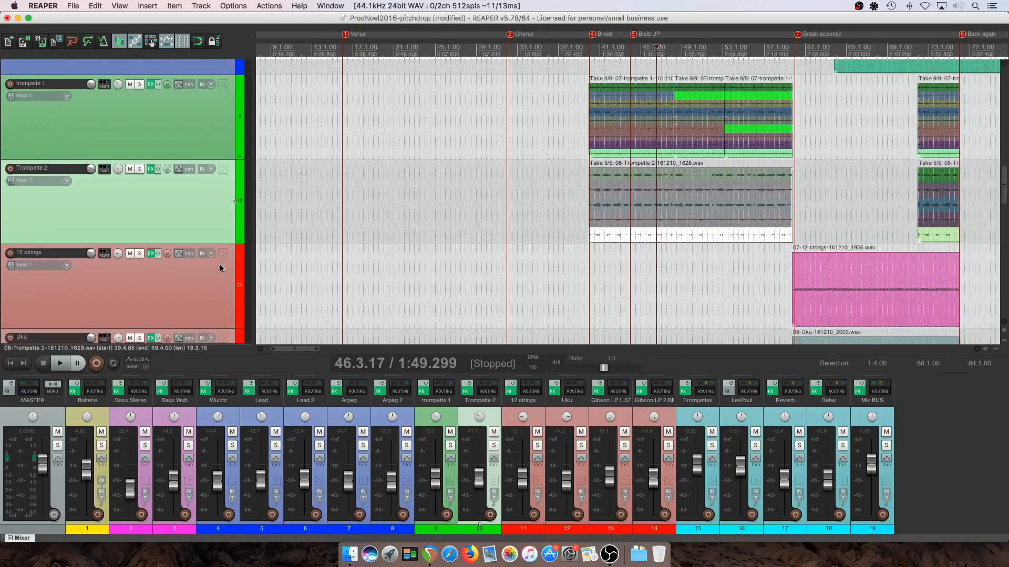
pyautogui.scroll(-3, 220, 264)
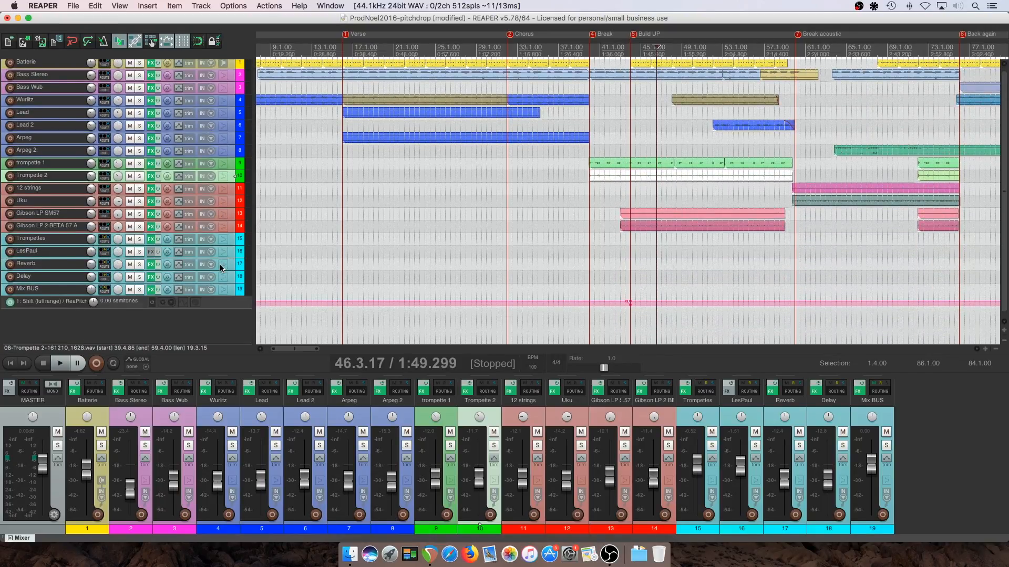
pyautogui.scroll(1, 241, 184)
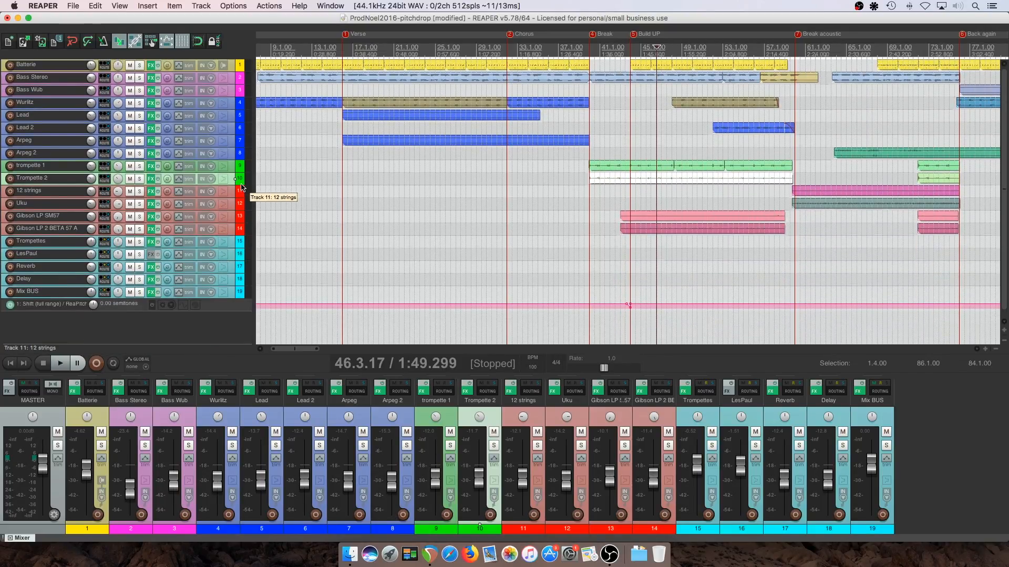
pyautogui.scroll(-2, 286, 203)
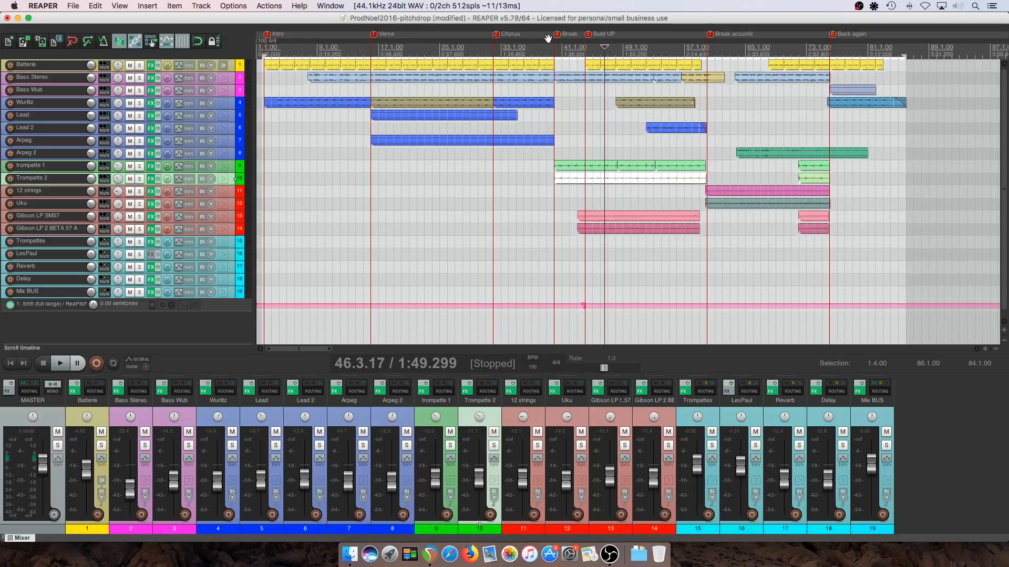
# Try to change the color of the Verse marker to turquoise.
pyautogui.rightClick(373, 35)
pyautogui.click(407, 43)
pyautogui.click(438, 186)
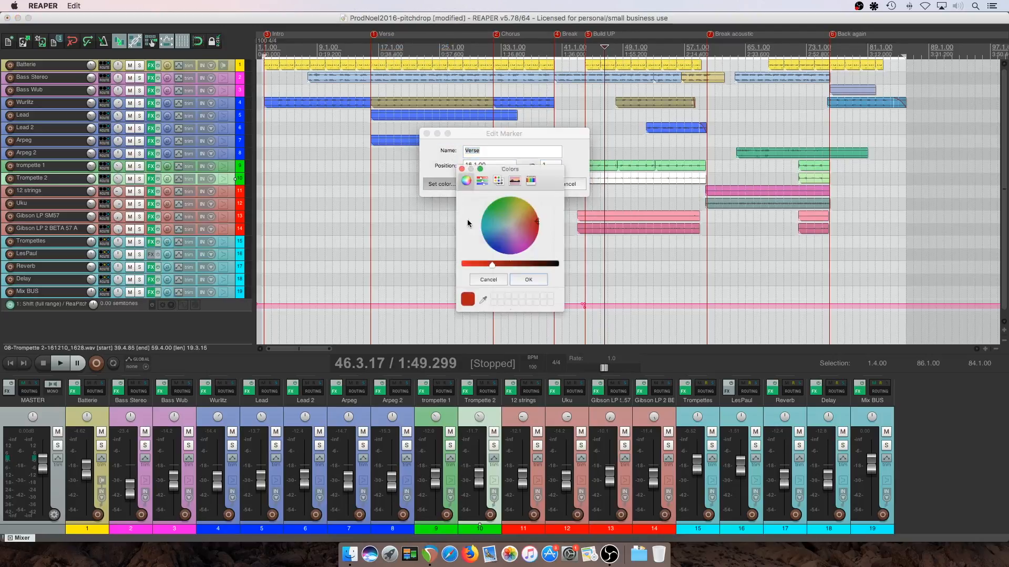
pyautogui.moveTo(521, 229); pyautogui.dragTo(472, 227)
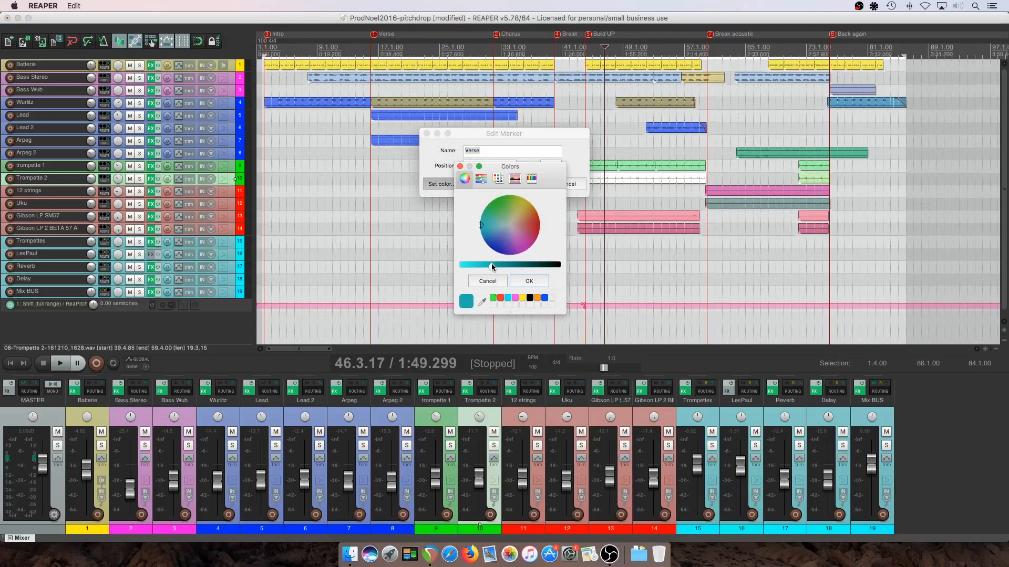
pyautogui.moveTo(491, 264); pyautogui.dragTo(475, 264)
pyautogui.click(529, 281)
pyautogui.press('Escape')
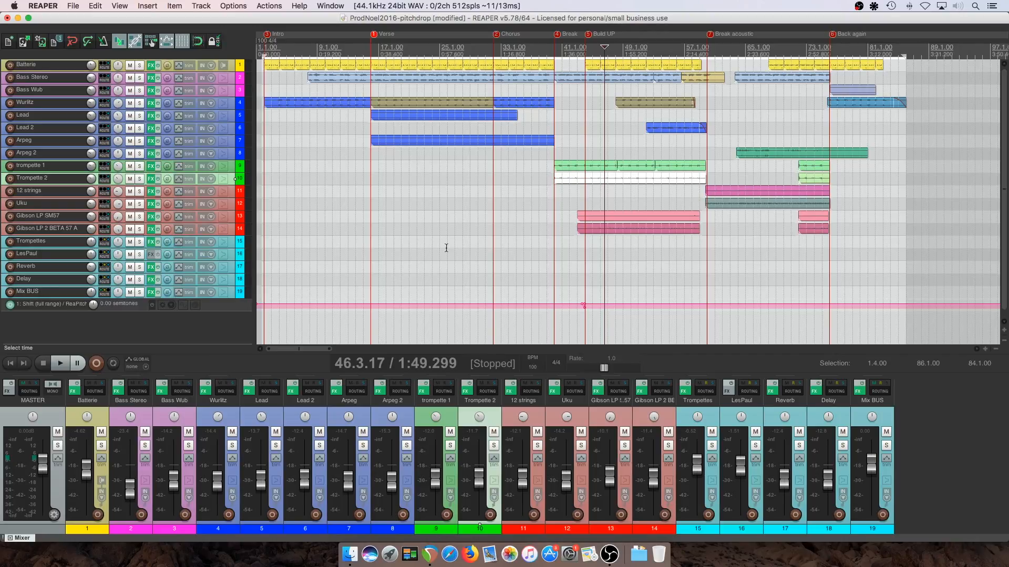
# Enlarge the mixer area slightly in height.
pyautogui.moveTo(676, 372); pyautogui.dragTo(676, 362)
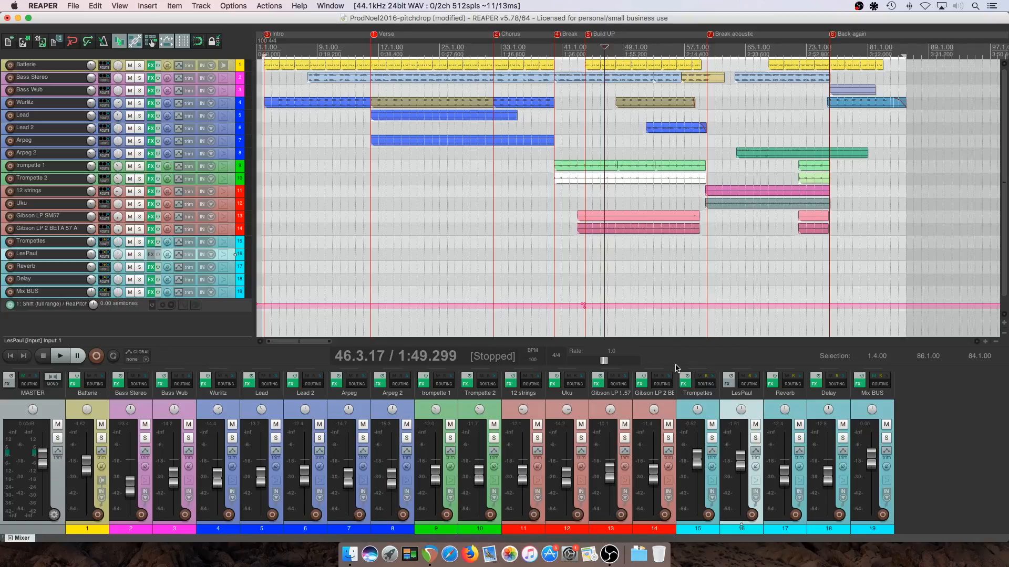
pyautogui.moveTo(674, 367); pyautogui.dragTo(151, 131)
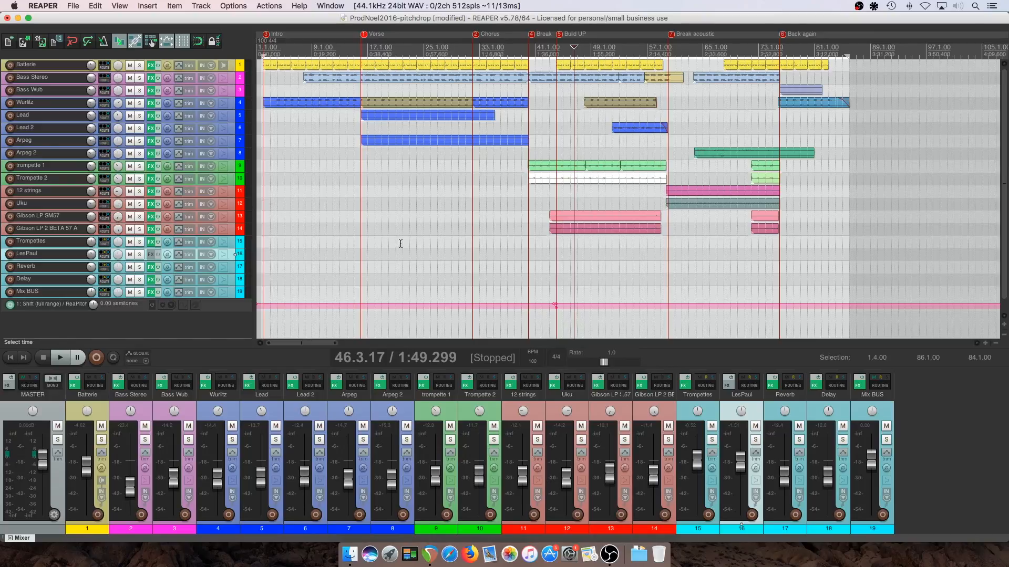
pyautogui.scroll(-5, 400, 244)
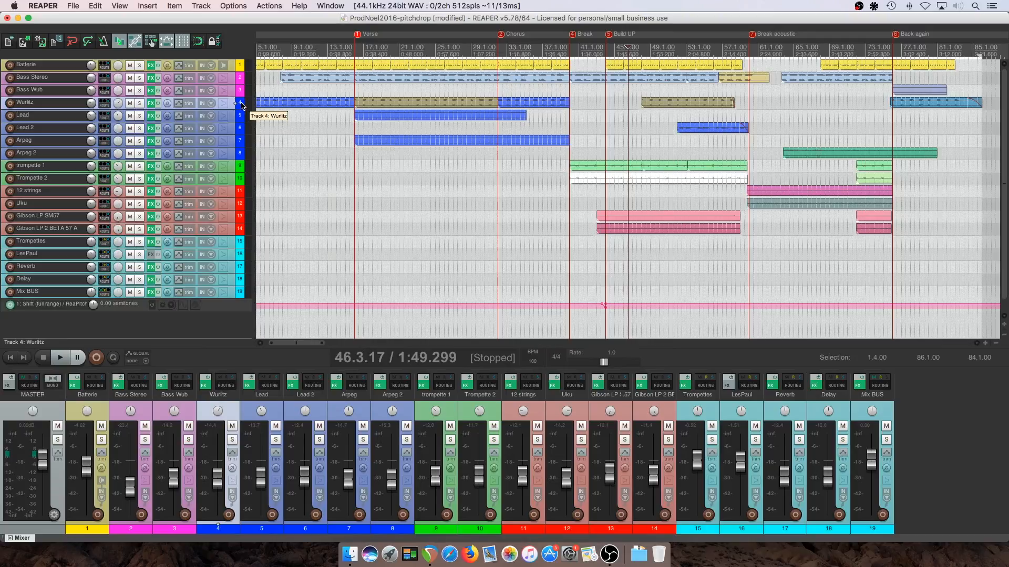
# Insert a new track between Bass Wub and Wurlitz and name it "SYNTHE".
pyautogui.rightClick(236, 93)
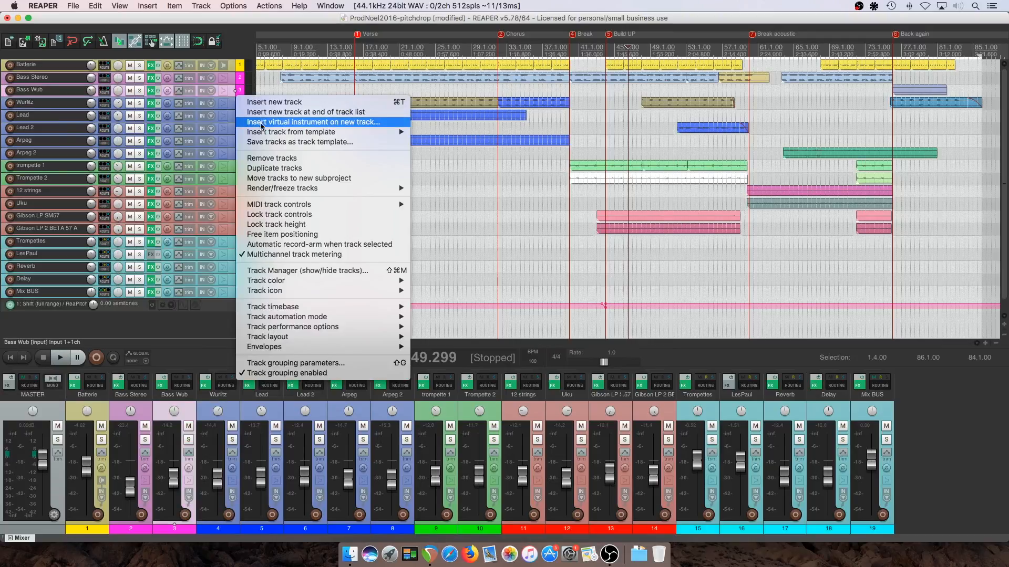
pyautogui.click(266, 104)
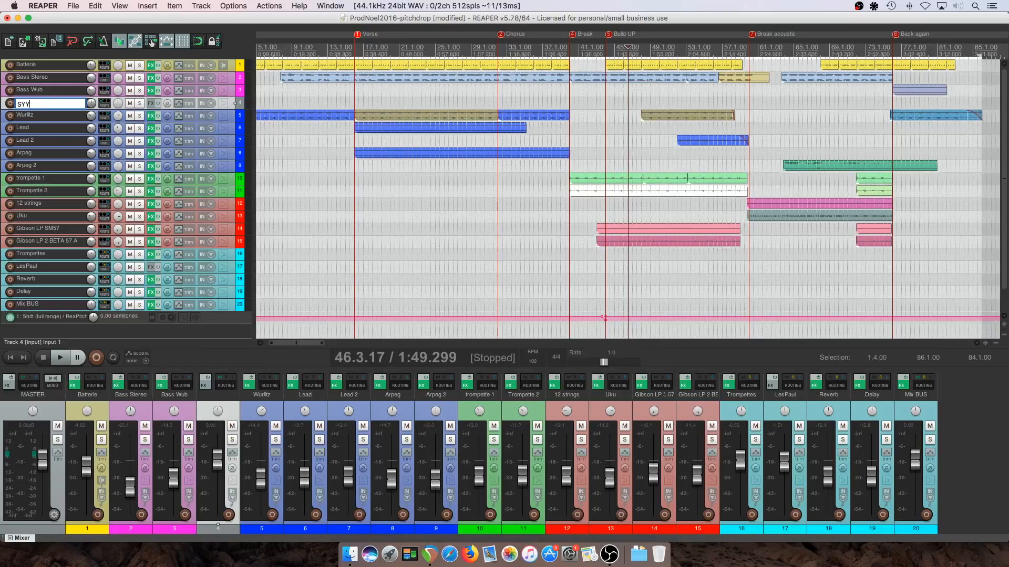
pyautogui.write('SYNTHE')
pyautogui.press('Return')
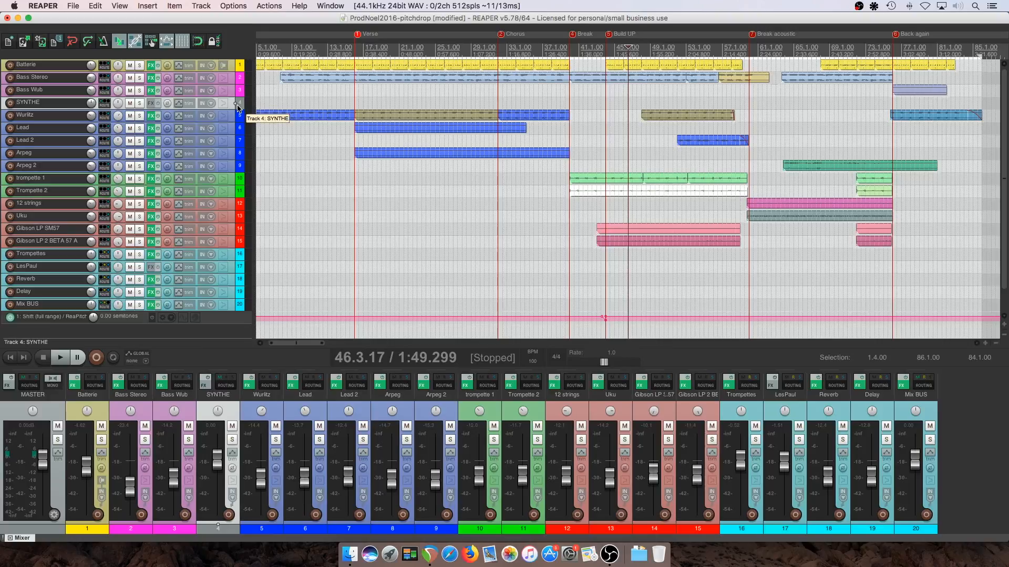
# Make the SYNTHE track a folder that contains Wurlitz to Arpeg 2, with Arpeg 2 as the last track in it.
pyautogui.moveTo(236, 108); pyautogui.dragTo(241, 138)
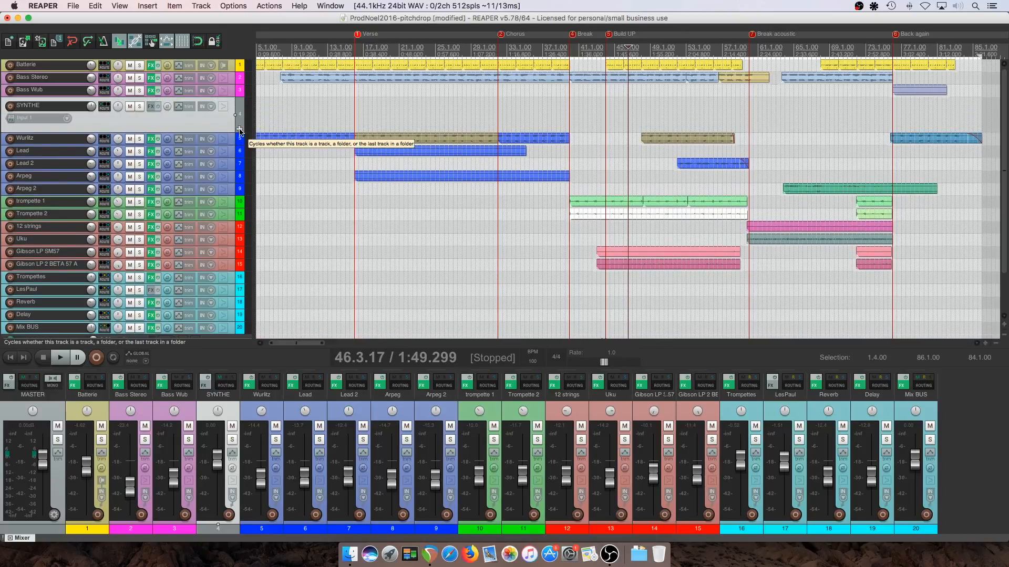
pyautogui.click(240, 130)
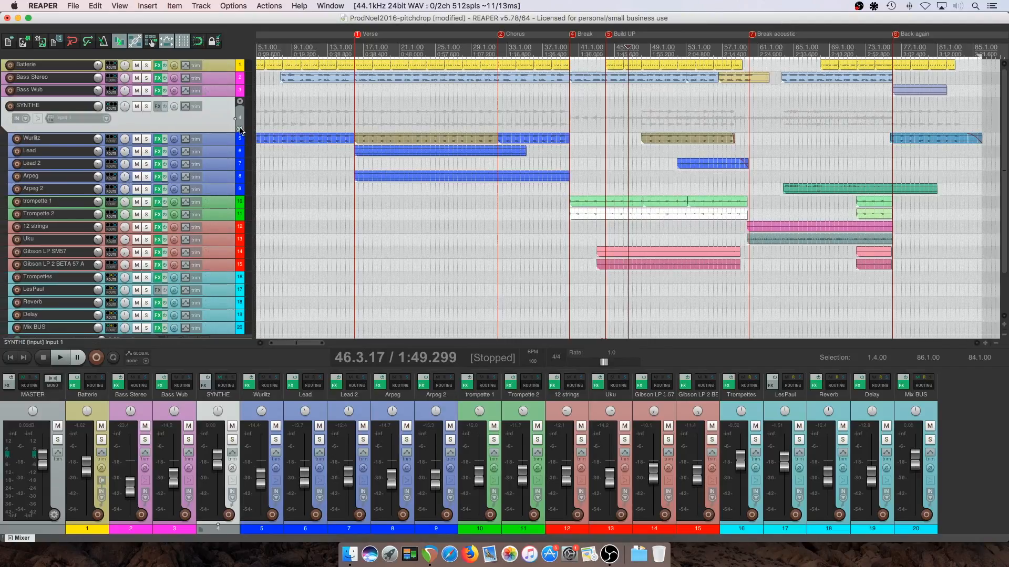
pyautogui.click(243, 192)
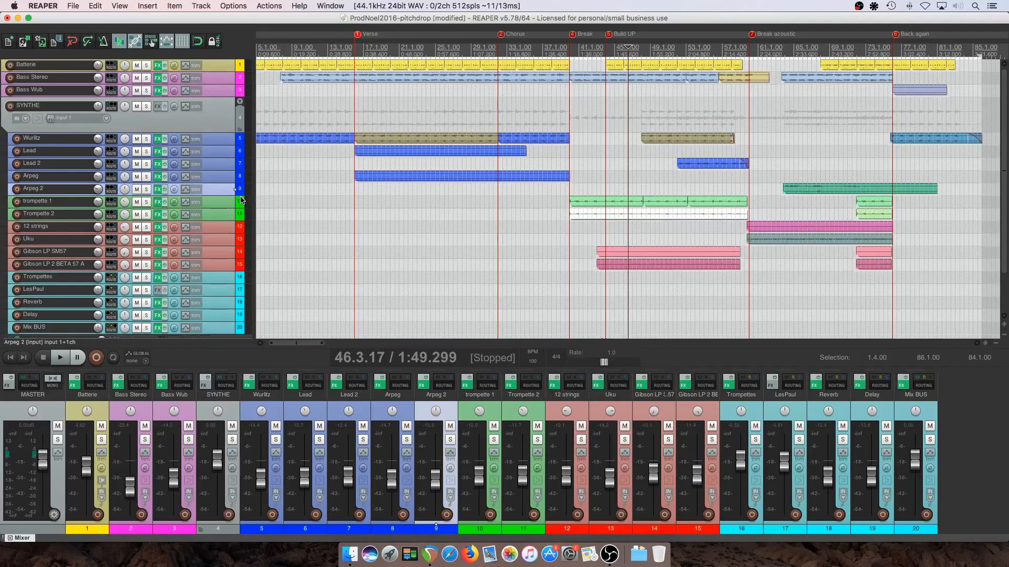
pyautogui.moveTo(240, 198); pyautogui.dragTo(242, 217)
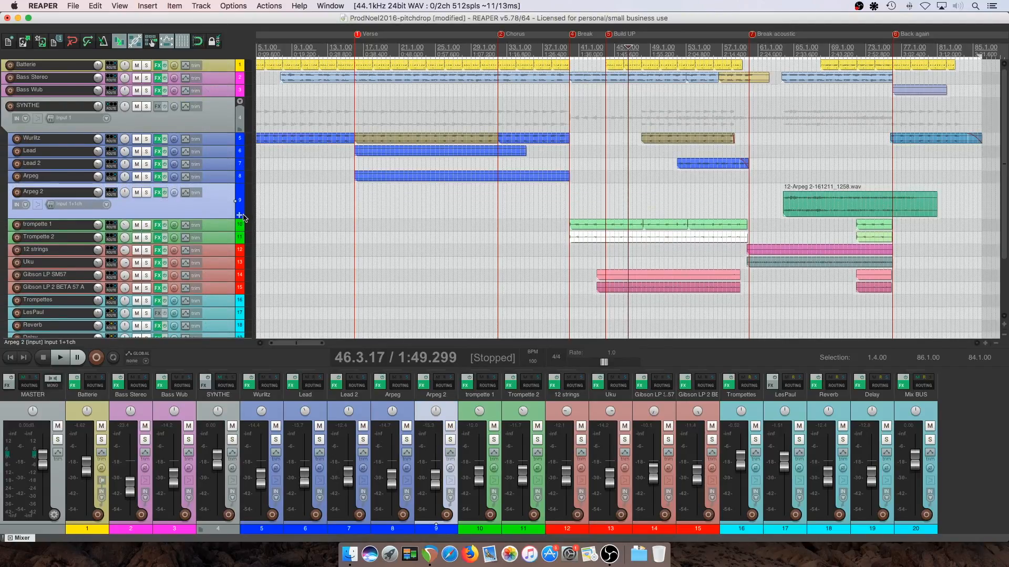
pyautogui.click(240, 216)
pyautogui.click(241, 216)
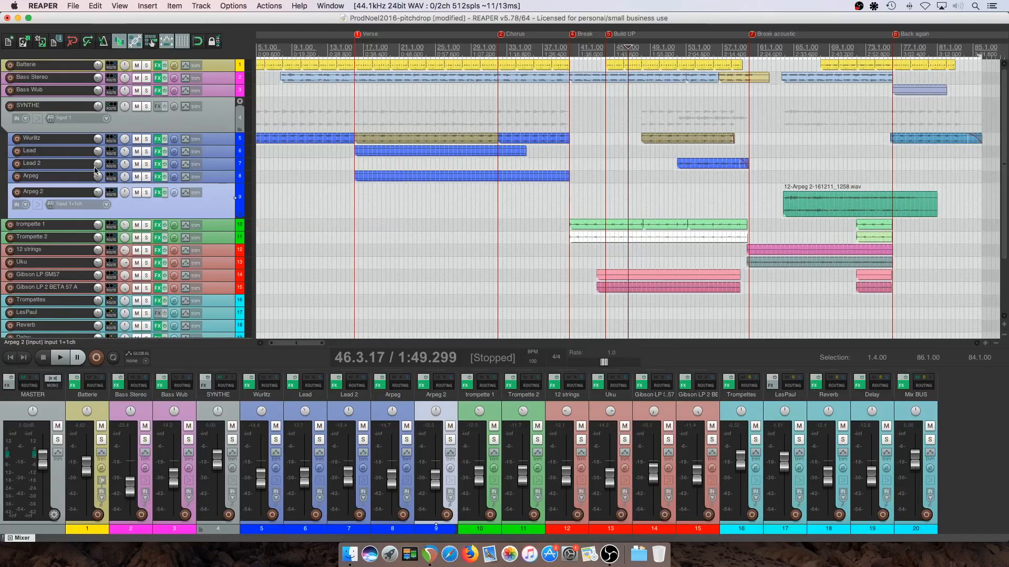
# Collapse the child tracks of the SYNTHE folder and select the folder track.
pyautogui.click(240, 102)
pyautogui.click(240, 101)
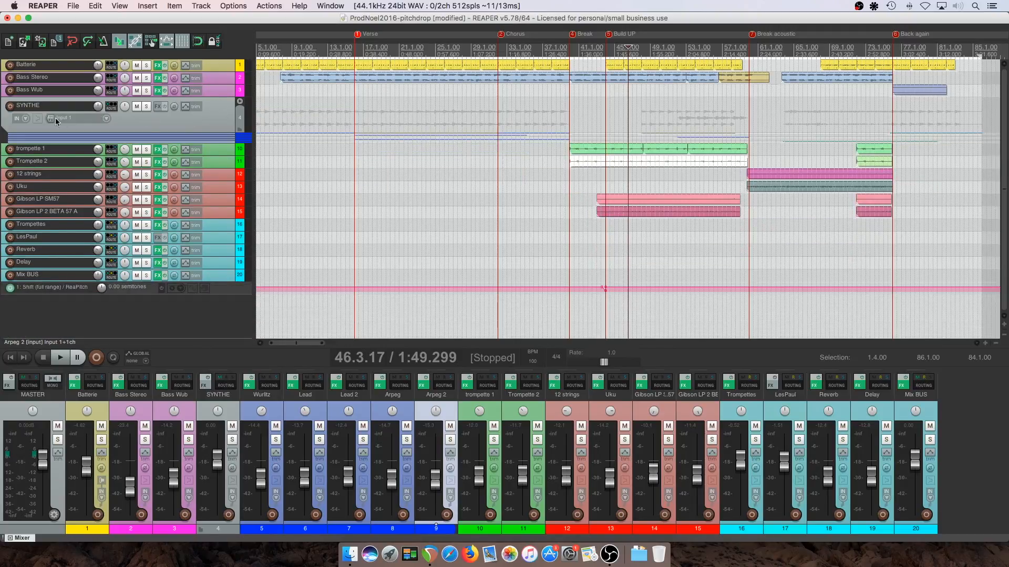
pyautogui.click(110, 127)
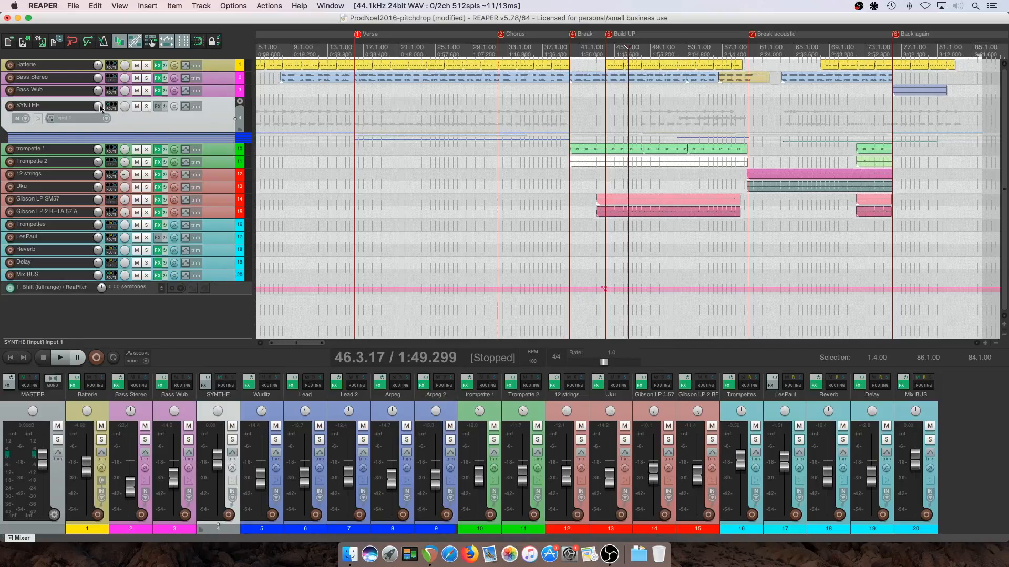